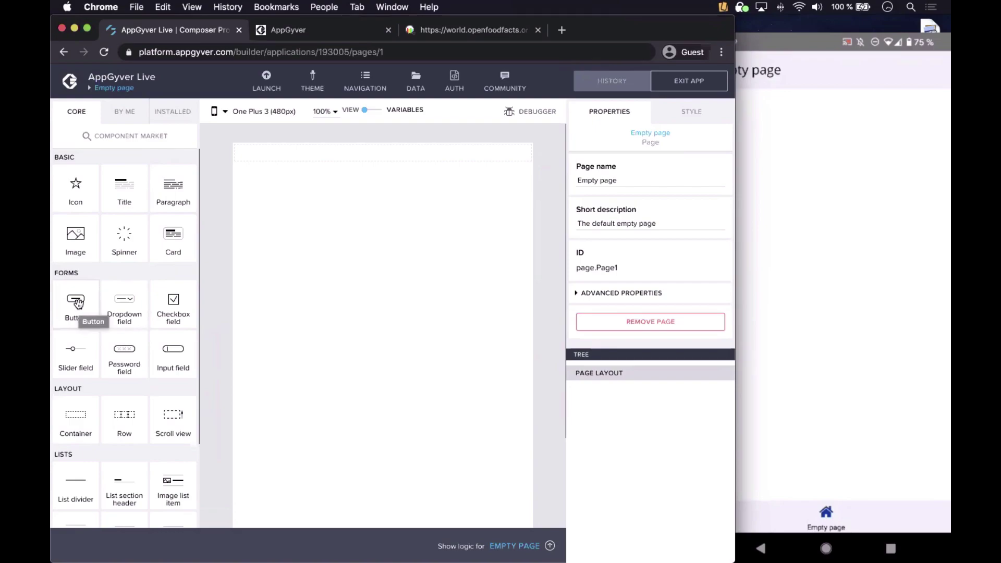
- Add a button to the empty page, label it "Scan barcode", and save the app
{"action": "left_click_drag", "start_coordinate": [78, 304], "coordinate": [358, 248]}
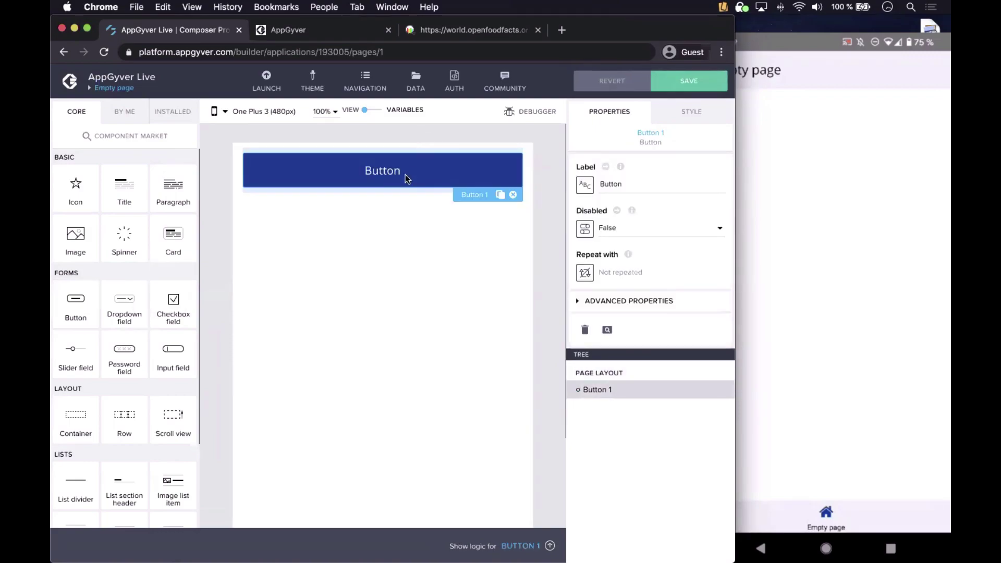
{"action": "double_click", "coordinate": [636, 185]}
{"action": "type", "text": "Scan"}
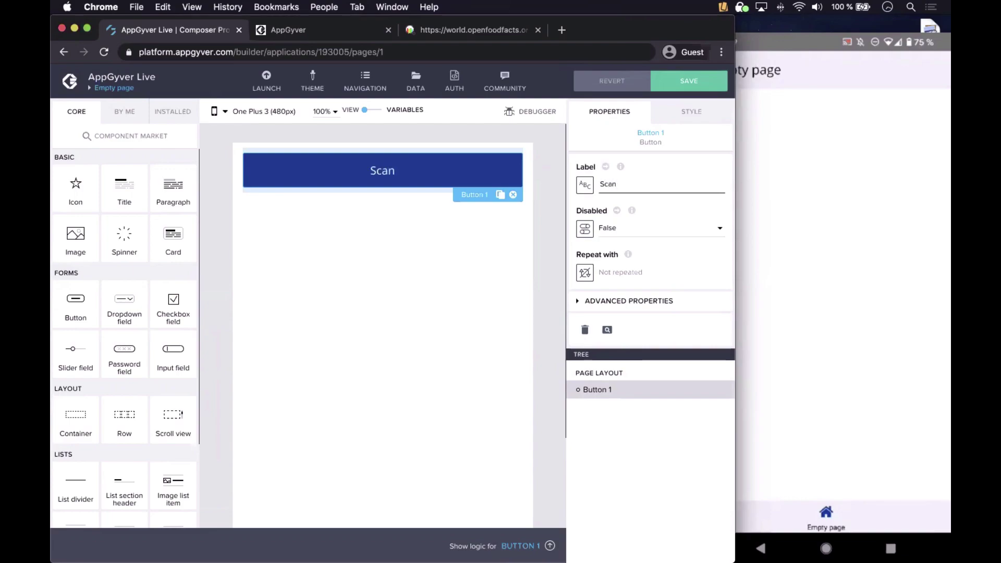
{"action": "type", "text": " barcode"}
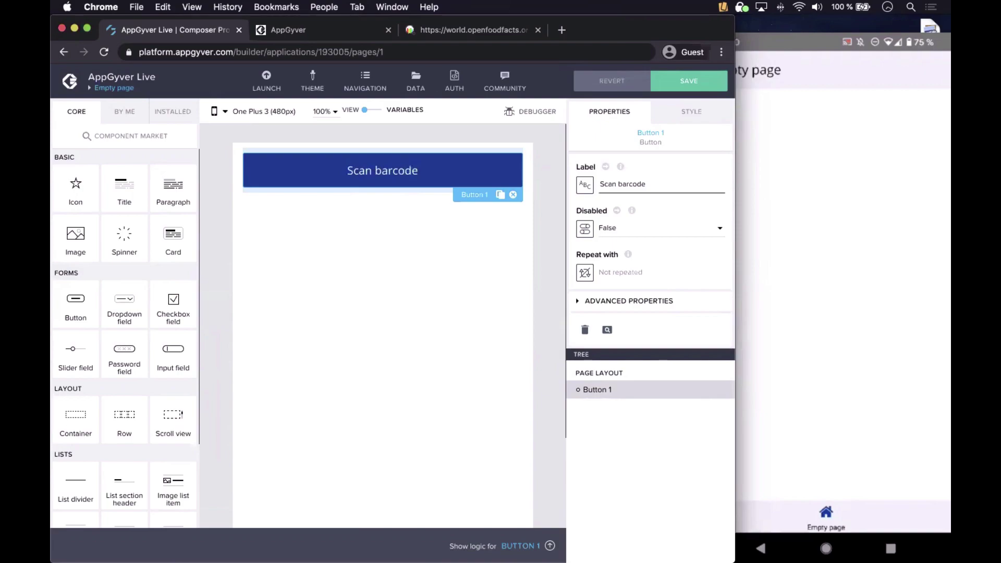
{"action": "left_click", "coordinate": [696, 82]}
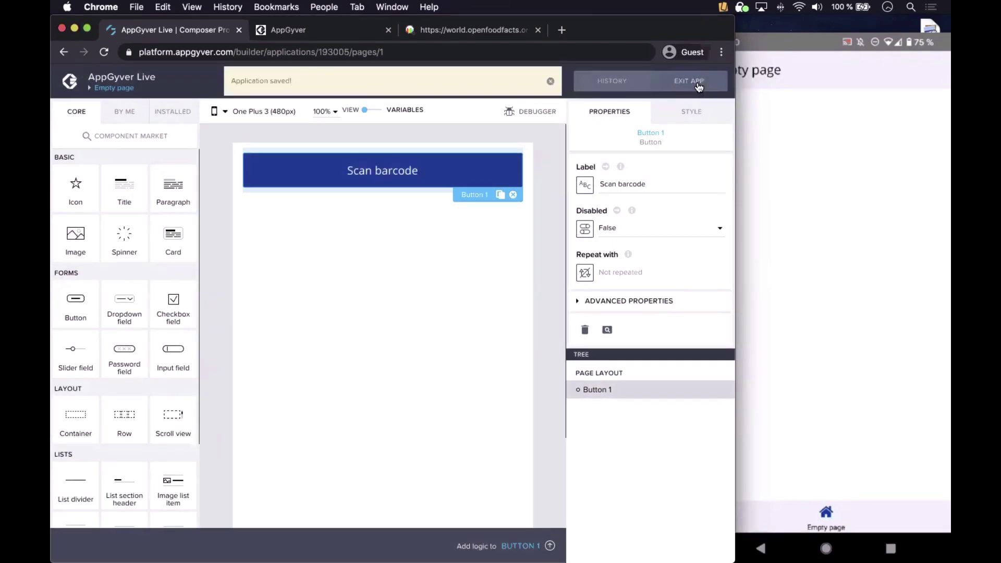
{"action": "left_click", "coordinate": [550, 82]}
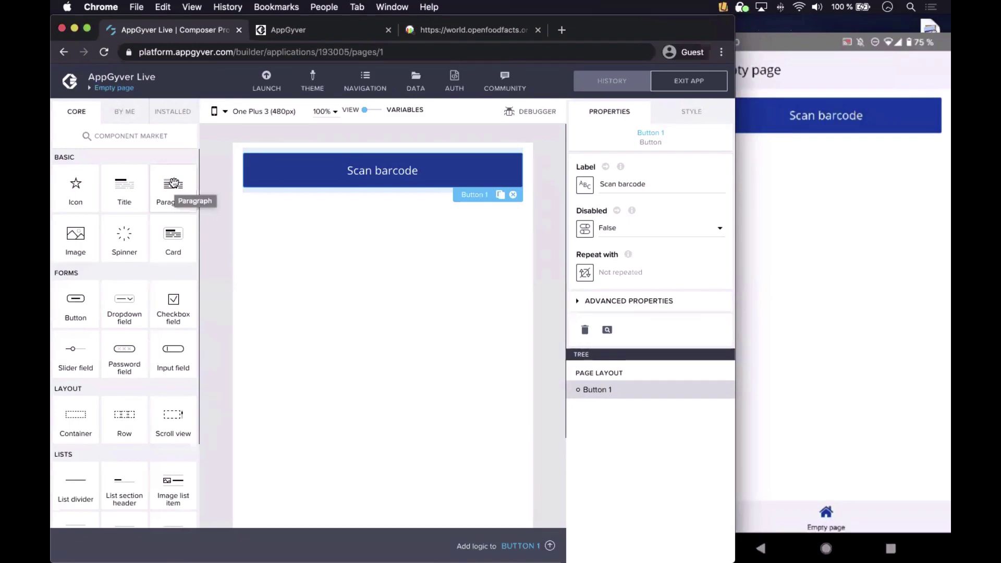
- Place two paragraph components above the Scan barcode button and save the app
{"action": "left_click_drag", "start_coordinate": [174, 183], "coordinate": [305, 137]}
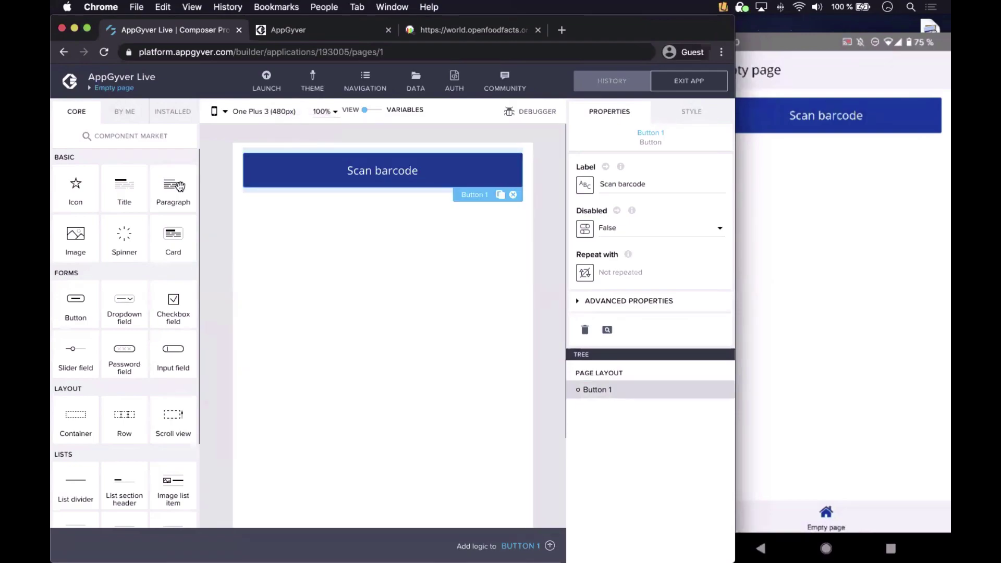
{"action": "left_click_drag", "start_coordinate": [161, 191], "coordinate": [302, 158]}
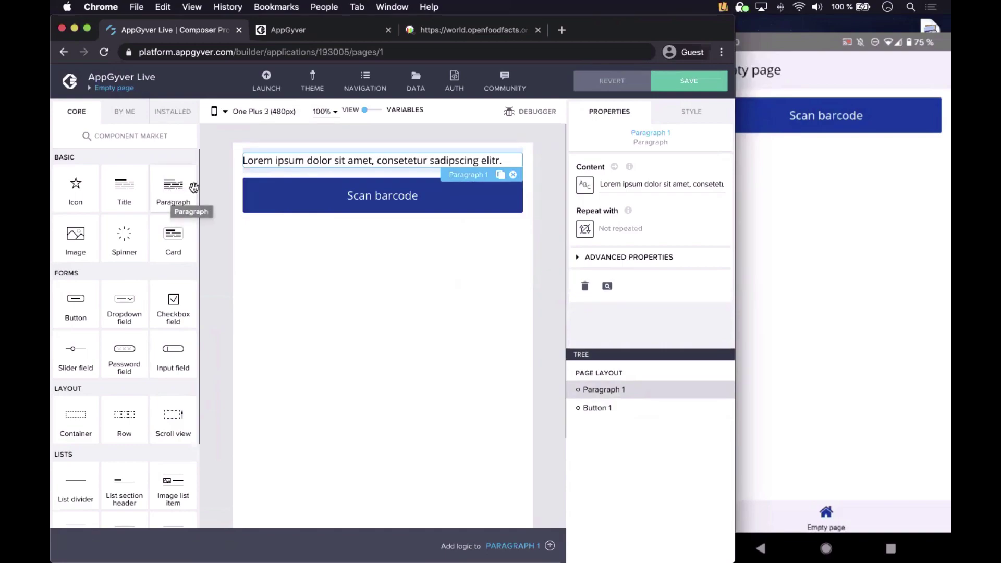
{"action": "left_click_drag", "start_coordinate": [192, 187], "coordinate": [356, 176]}
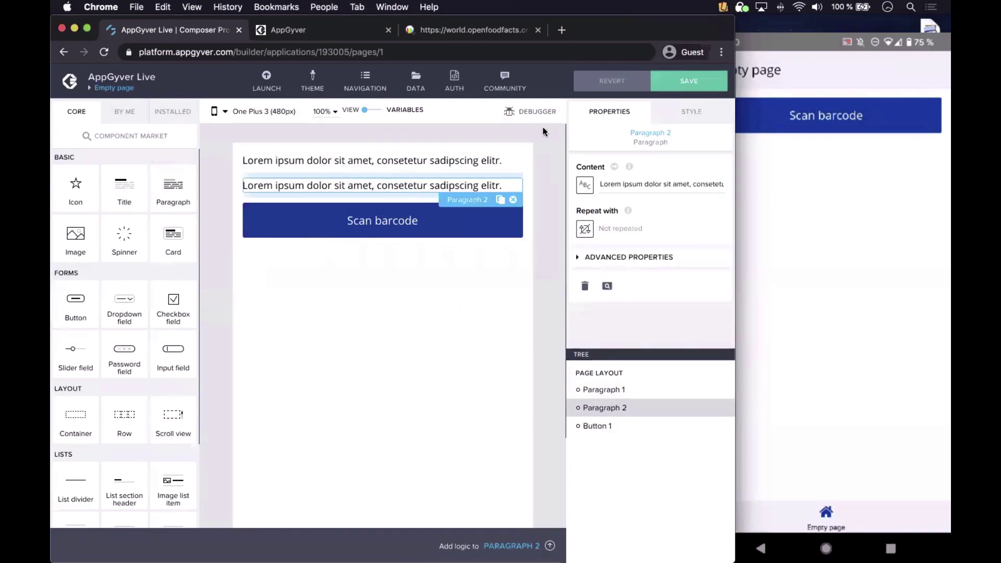
{"action": "left_click", "coordinate": [688, 83]}
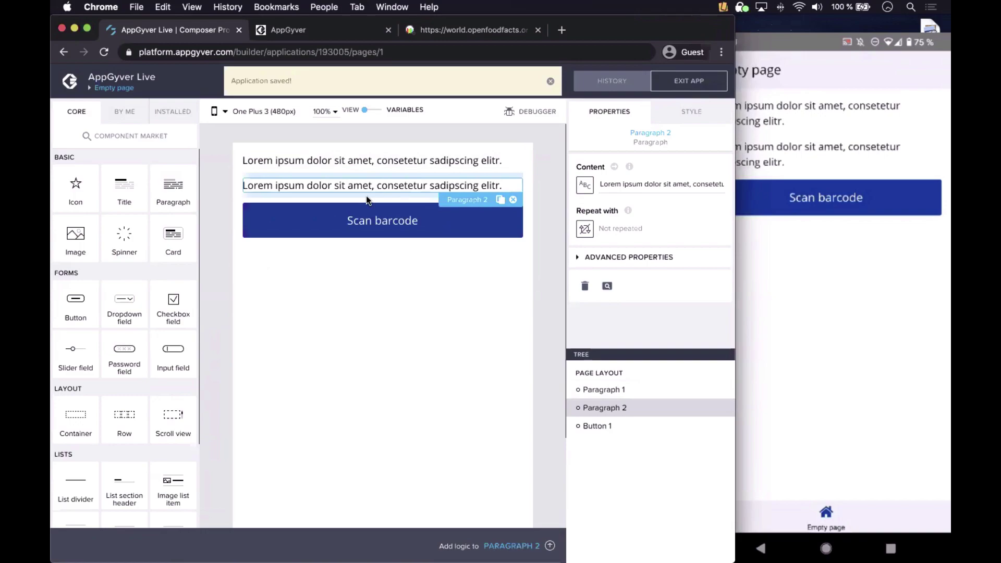
- Open the logic editor for the Scan barcode button, enlarge it, and shift the Component tap event slightly down
{"action": "left_click", "coordinate": [324, 230]}
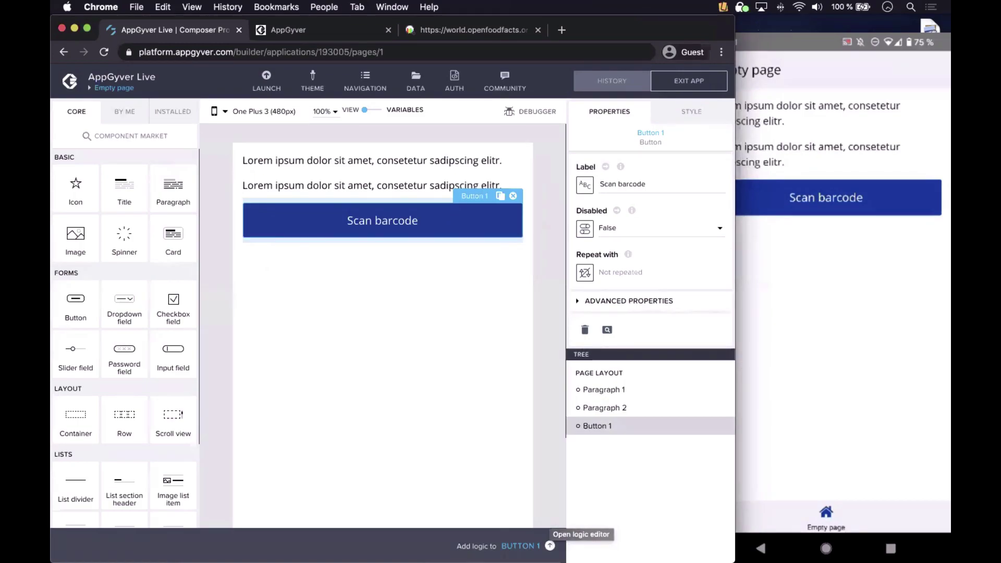
{"action": "left_click", "coordinate": [550, 545]}
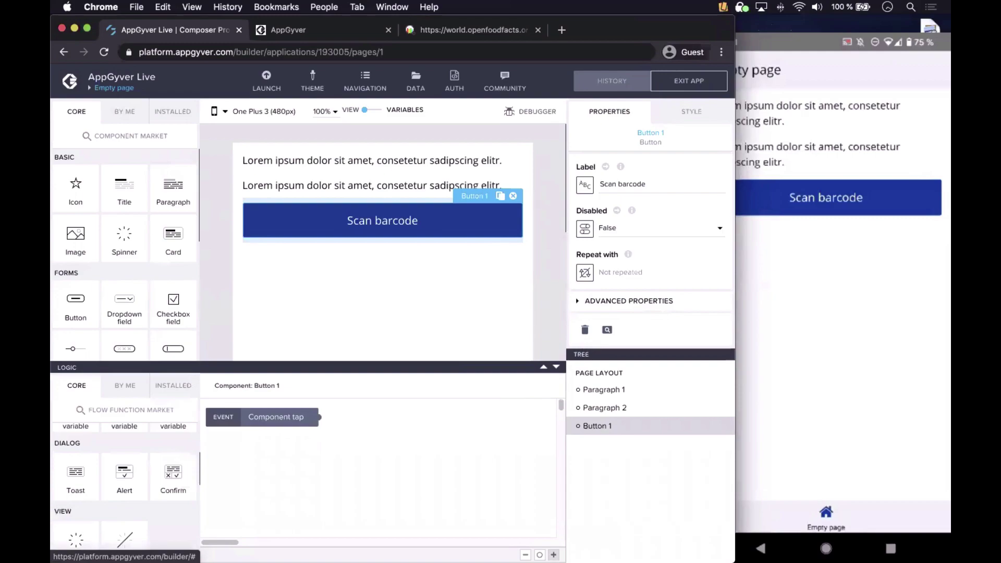
{"action": "left_click_drag", "start_coordinate": [457, 368], "coordinate": [457, 318]}
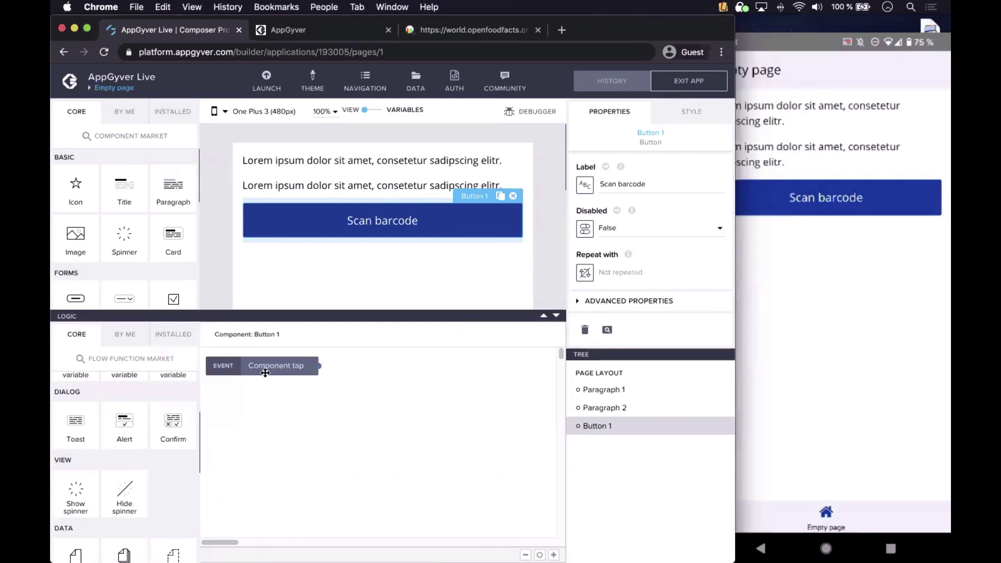
{"action": "left_click_drag", "start_coordinate": [265, 372], "coordinate": [265, 397]}
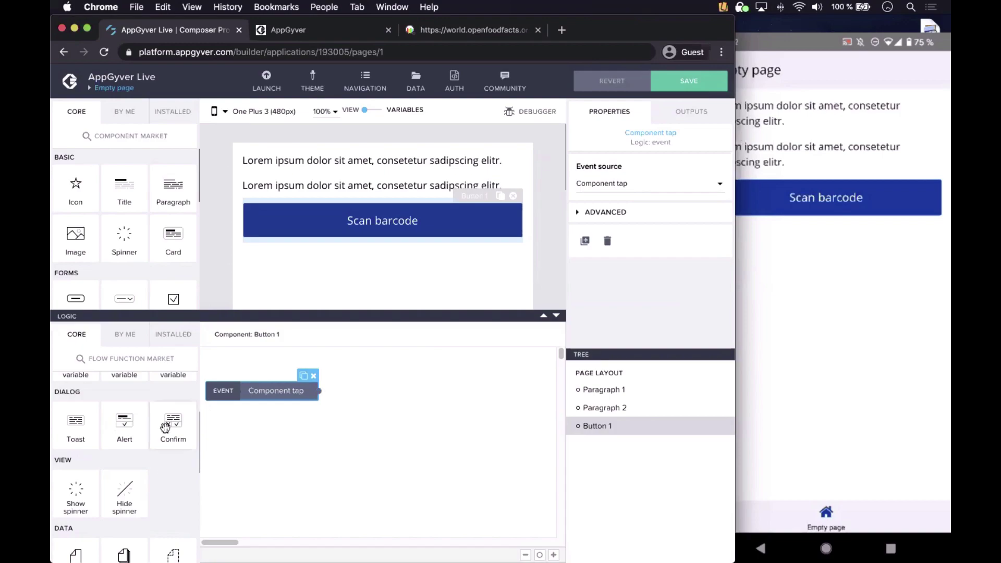
- Add a Scan QR/barcode node to the button's logic, connect it to the Component tap event, and align it beside the event
{"action": "scroll", "coordinate": [165, 428], "scroll_direction": "up", "scroll_amount": 1}
{"action": "scroll", "coordinate": [165, 428], "scroll_direction": "down", "scroll_amount": 4}
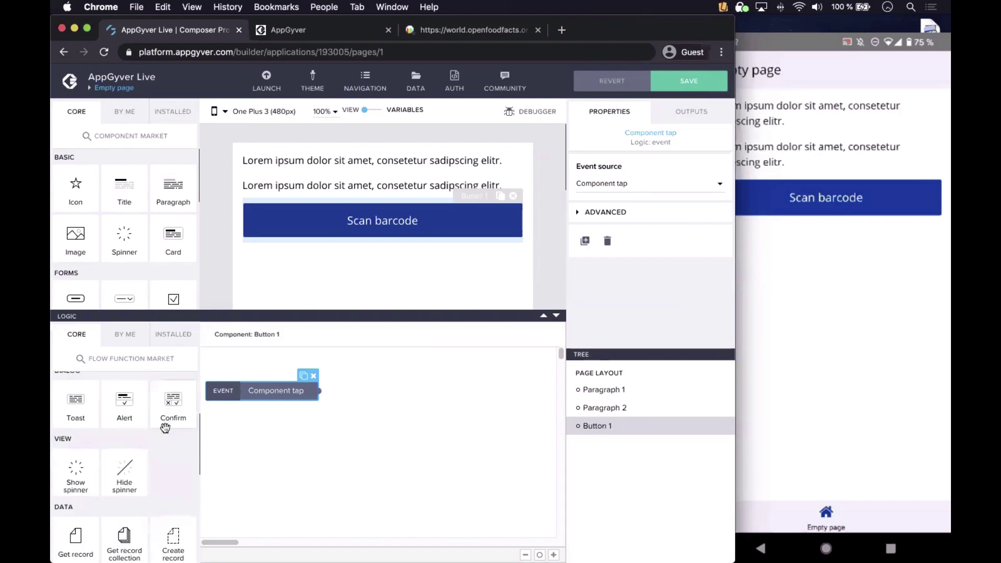
{"action": "scroll", "coordinate": [165, 429], "scroll_direction": "down", "scroll_amount": 1}
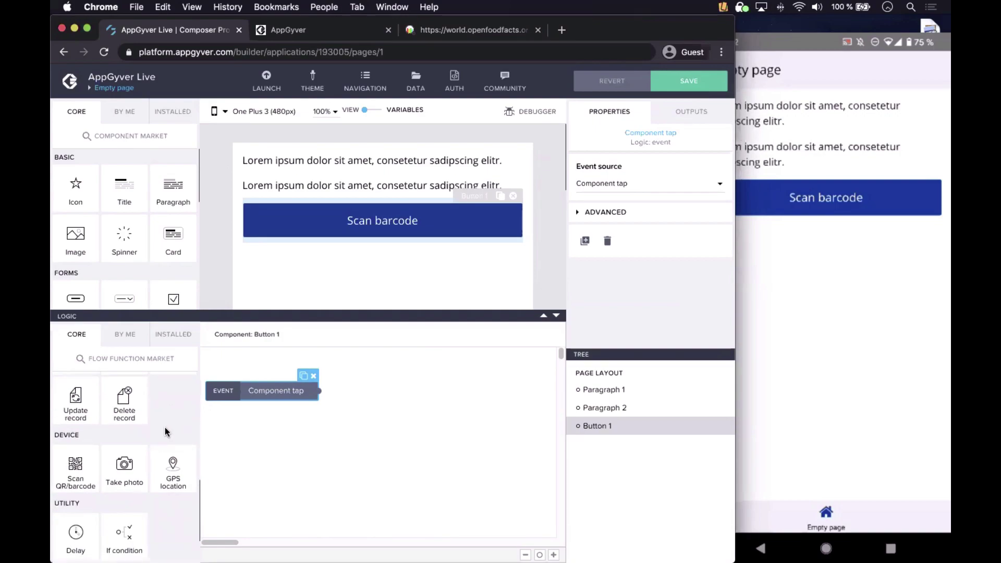
{"action": "scroll", "coordinate": [165, 428], "scroll_direction": "down", "scroll_amount": 1}
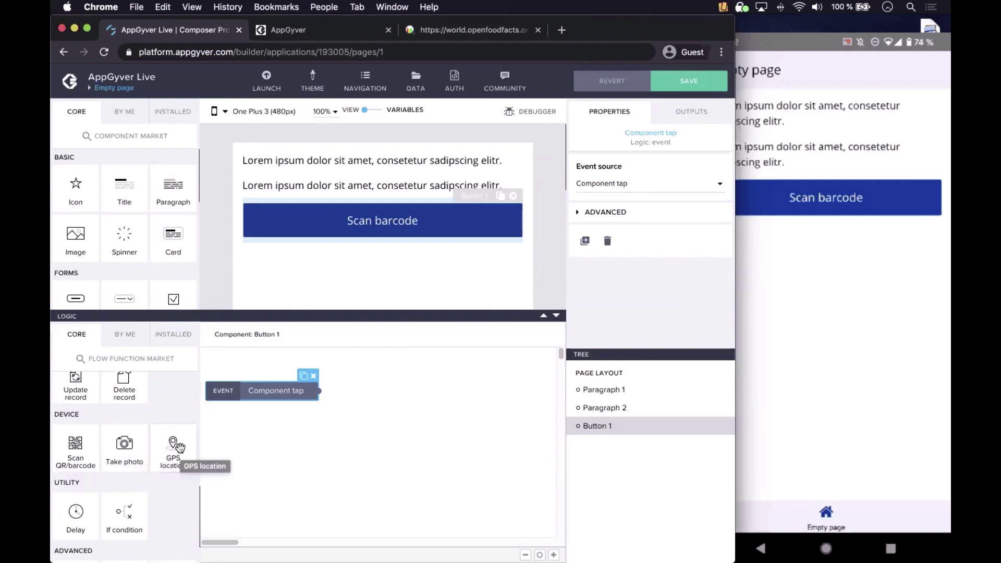
{"action": "scroll", "coordinate": [149, 418], "scroll_direction": "down", "scroll_amount": 3}
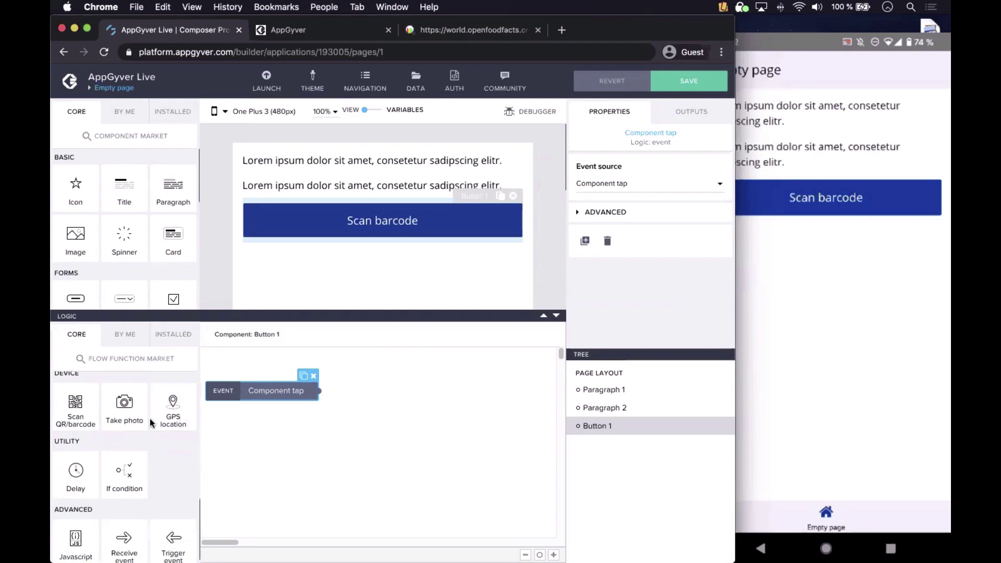
{"action": "scroll", "coordinate": [150, 419], "scroll_direction": "up", "scroll_amount": 2}
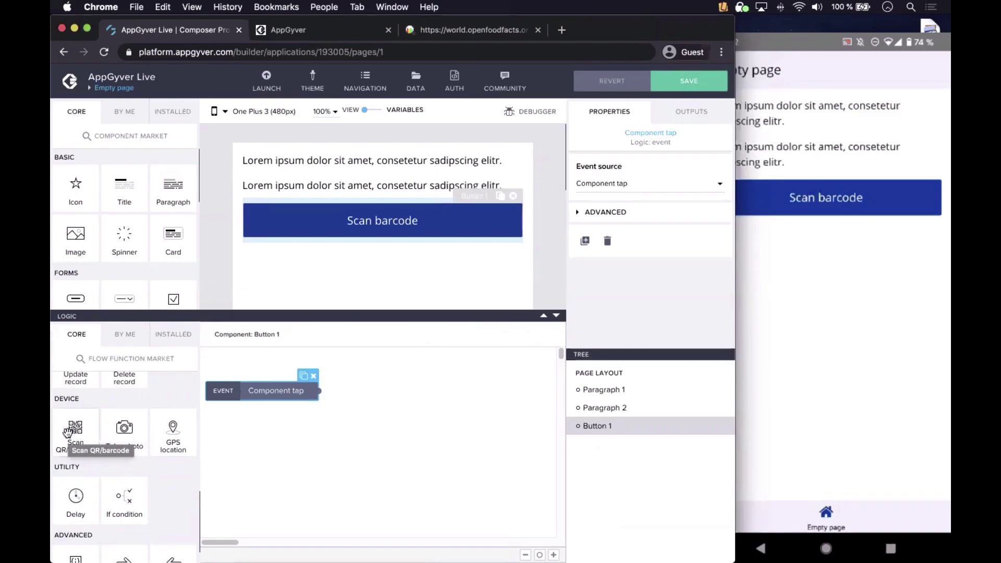
{"action": "left_click_drag", "start_coordinate": [67, 431], "coordinate": [414, 410]}
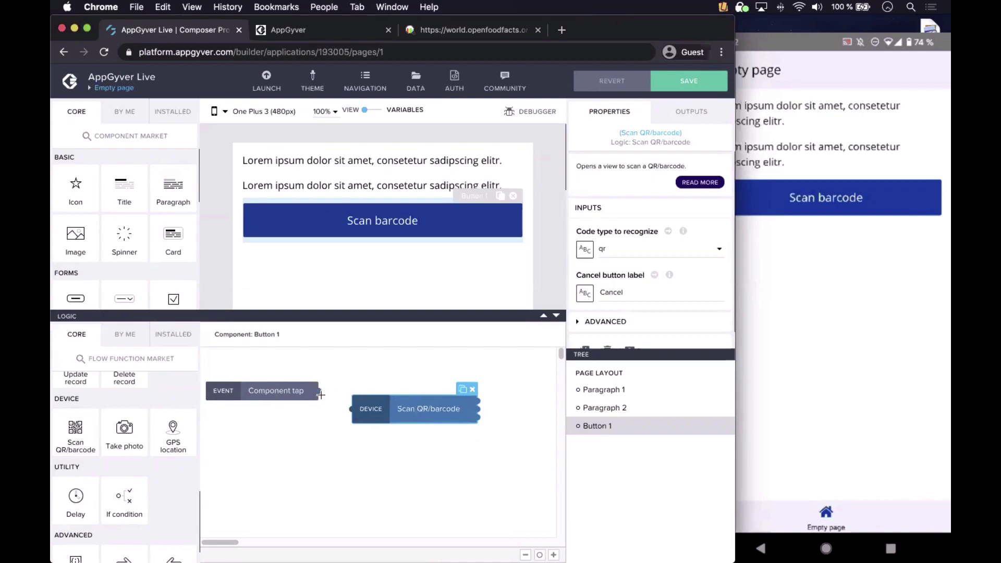
{"action": "left_click_drag", "start_coordinate": [320, 393], "coordinate": [352, 410]}
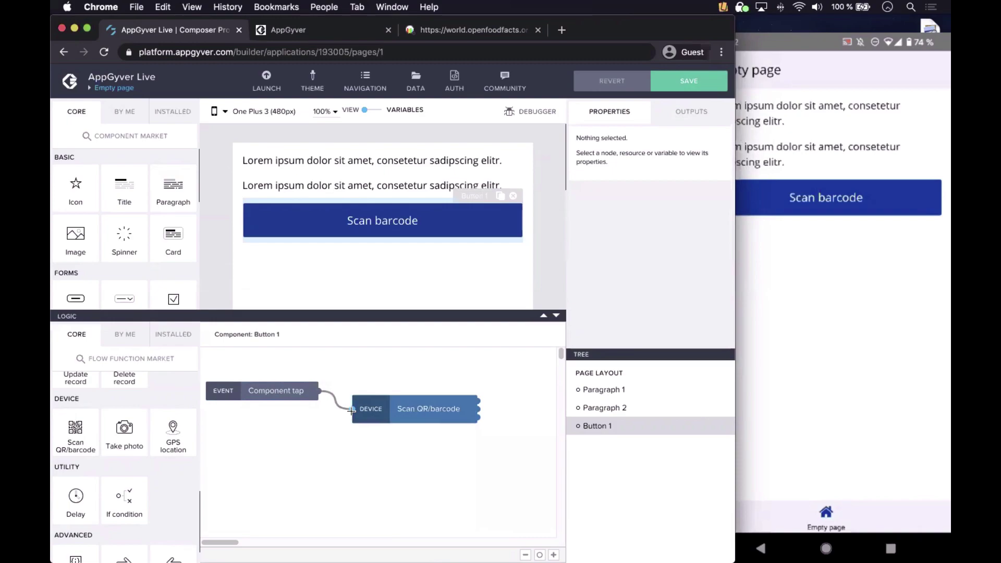
{"action": "left_click", "coordinate": [401, 410]}
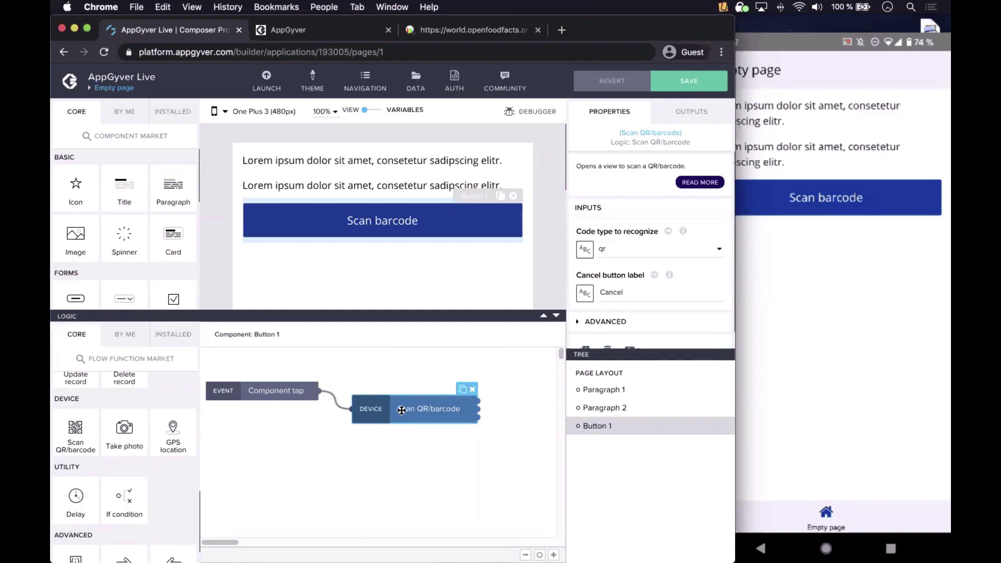
{"action": "left_click_drag", "start_coordinate": [406, 409], "coordinate": [410, 395]}
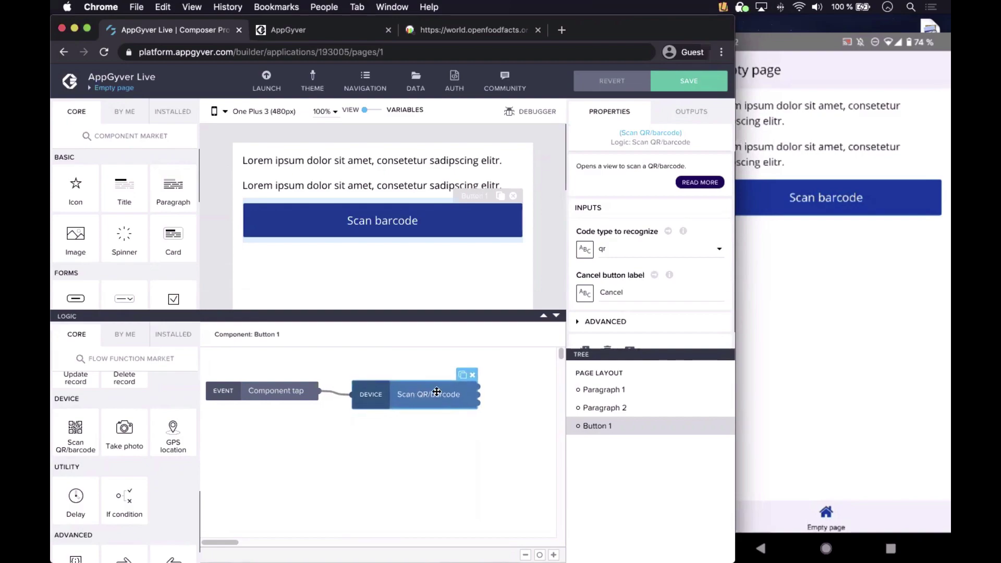
- Review the Component tap event's properties and read the full description of the Scan QR/barcode function
{"action": "left_click", "coordinate": [272, 392]}
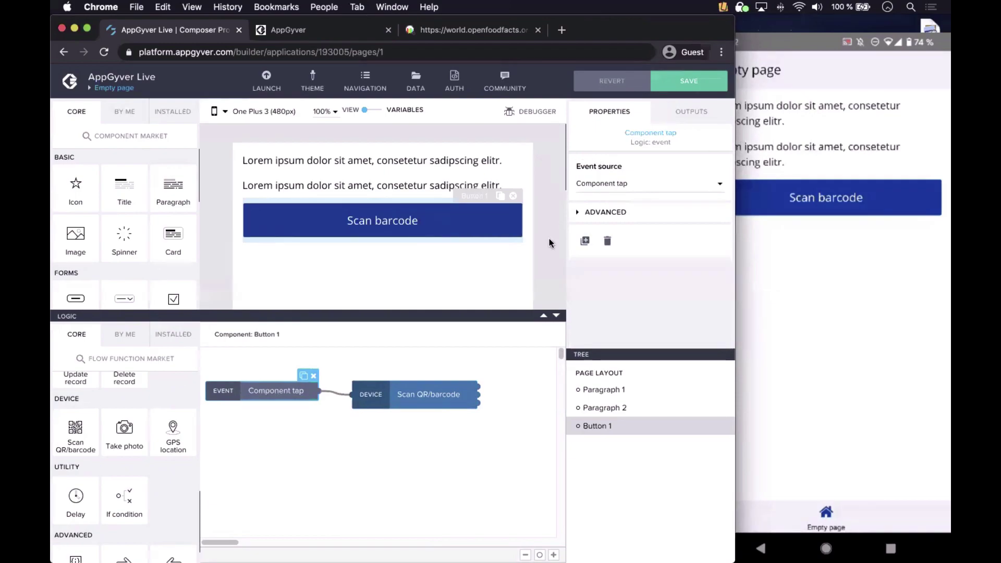
{"action": "left_click", "coordinate": [417, 396]}
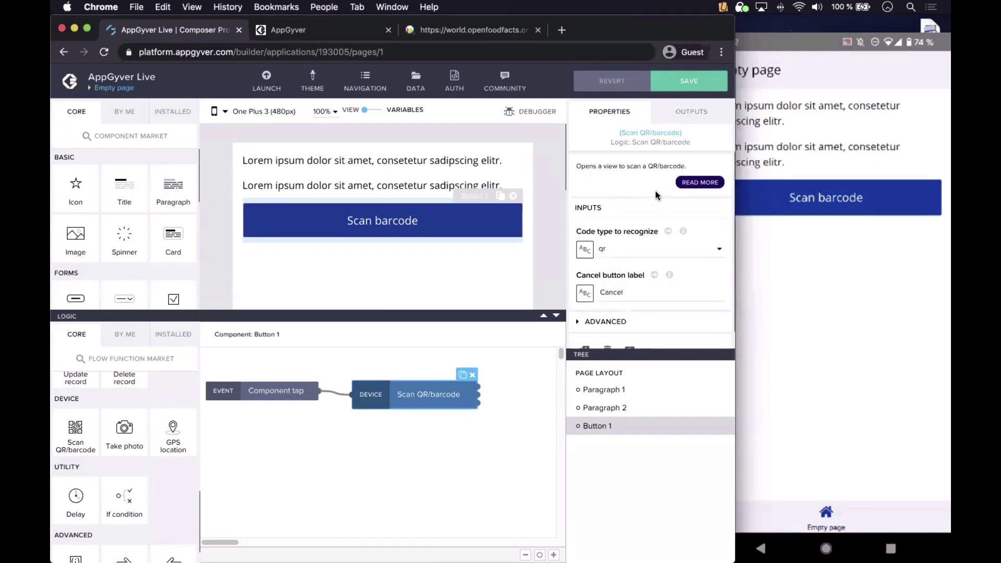
{"action": "left_click", "coordinate": [688, 183]}
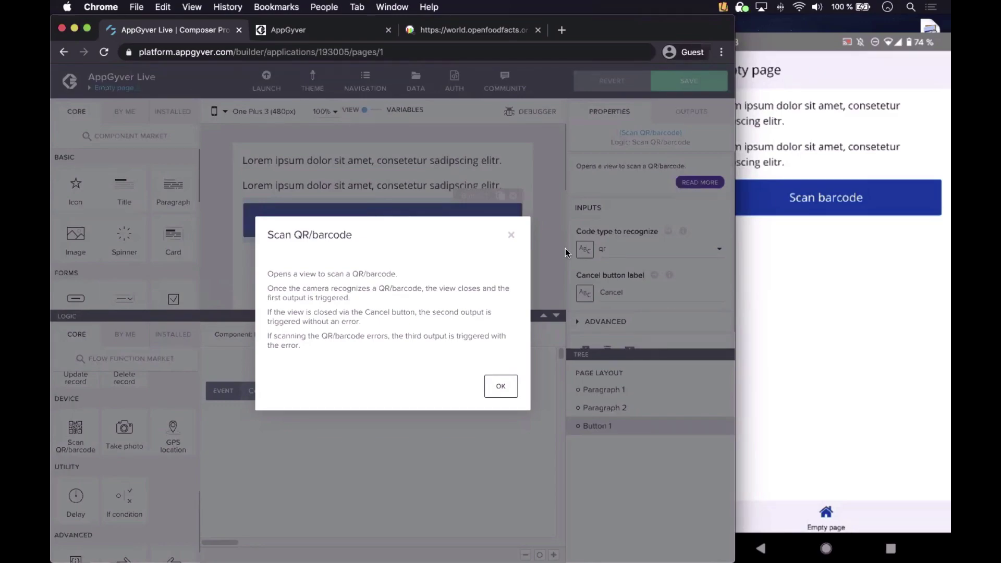
{"action": "left_click", "coordinate": [502, 386]}
{"action": "left_click", "coordinate": [500, 385]}
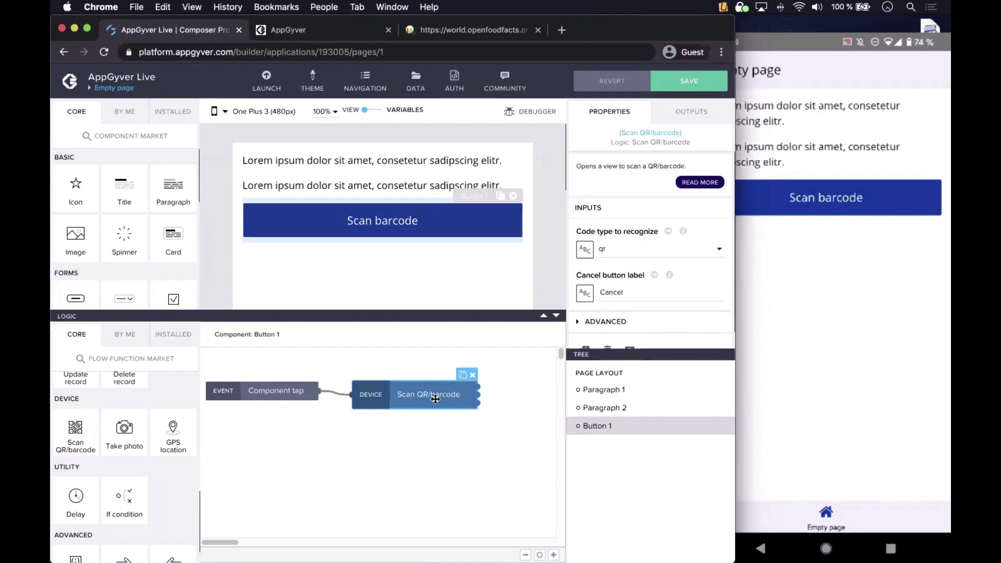
- Move the Scan QR/barcode node closer to the Component tap event and save the app
{"action": "left_click_drag", "start_coordinate": [435, 399], "coordinate": [415, 405]}
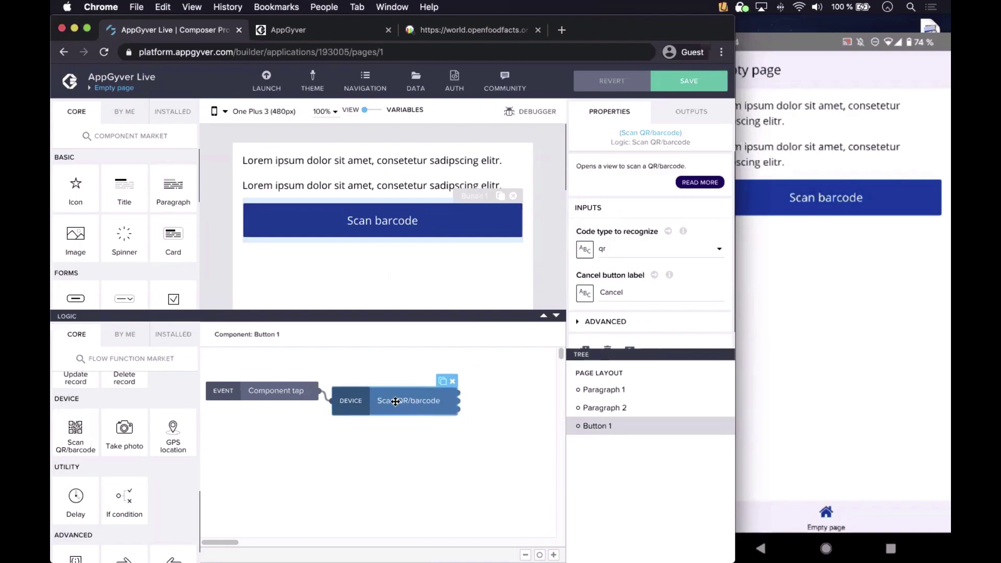
{"action": "left_click", "coordinate": [681, 88]}
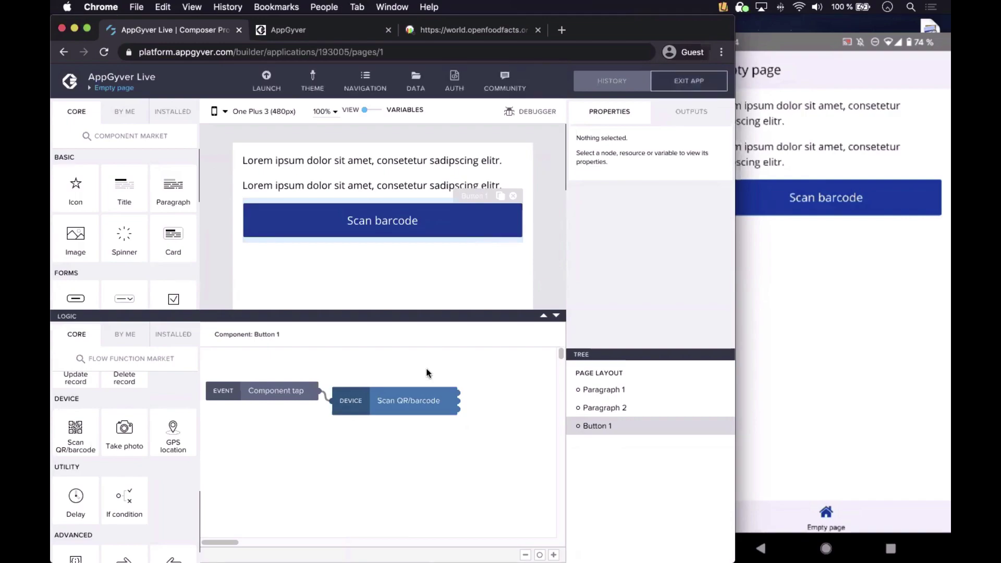
- Add an Alert node below the Scan QR/barcode node and connect it to that node's first output
{"action": "left_click", "coordinate": [408, 406]}
{"action": "scroll", "coordinate": [139, 436], "scroll_direction": "down", "scroll_amount": 5}
{"action": "scroll", "coordinate": [139, 436], "scroll_direction": "up", "scroll_amount": 3}
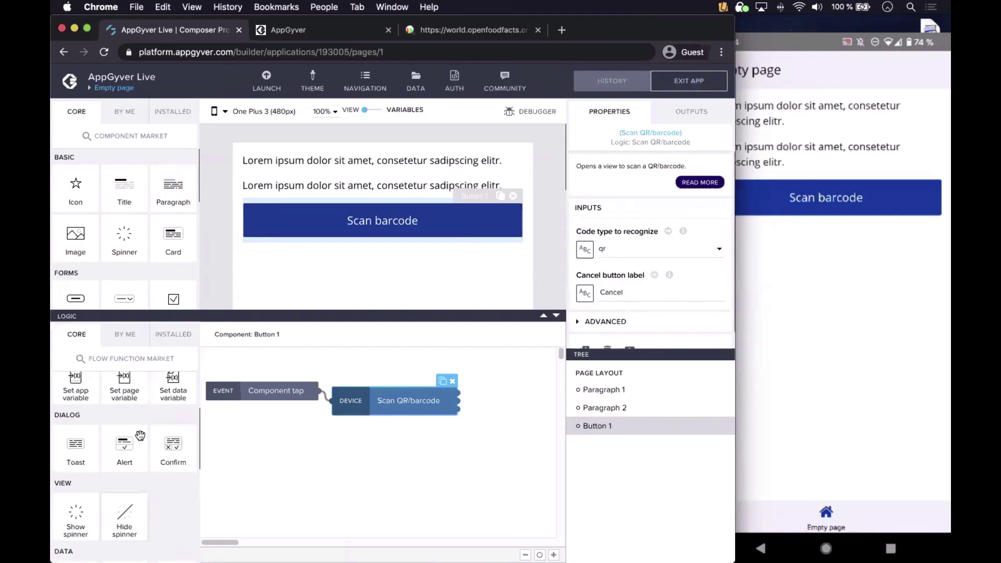
{"action": "left_click_drag", "start_coordinate": [388, 447], "coordinate": [317, 461]}
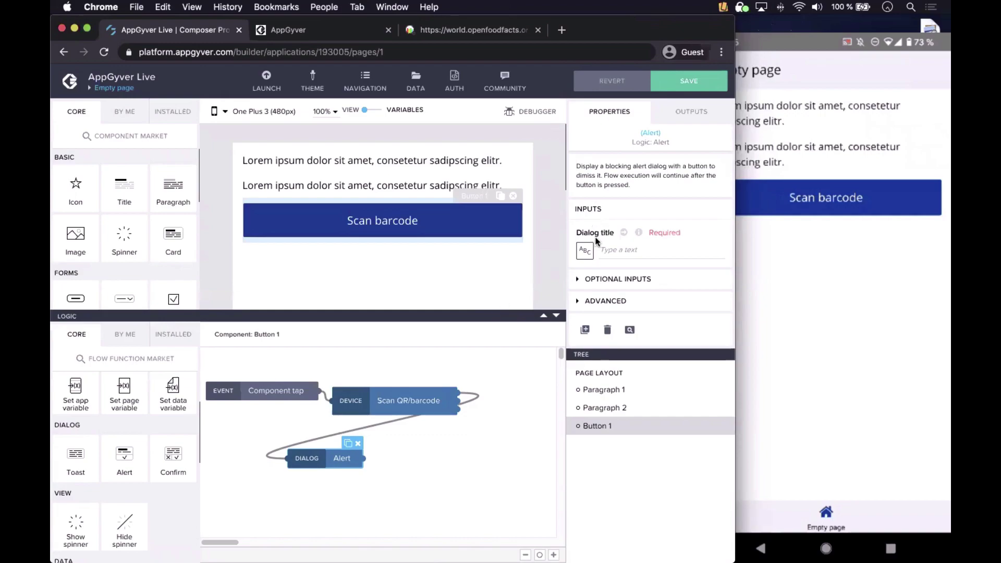
- Bind the Alert's dialog title to the Scan QR/barcode node's "QR barcode content" output and save the app
{"action": "left_click", "coordinate": [620, 249]}
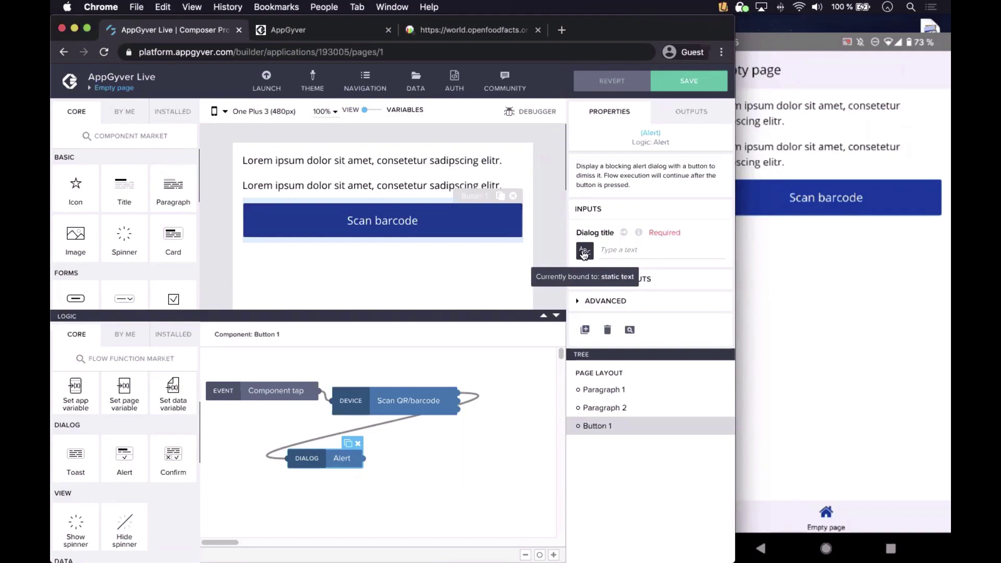
{"action": "left_click", "coordinate": [584, 253]}
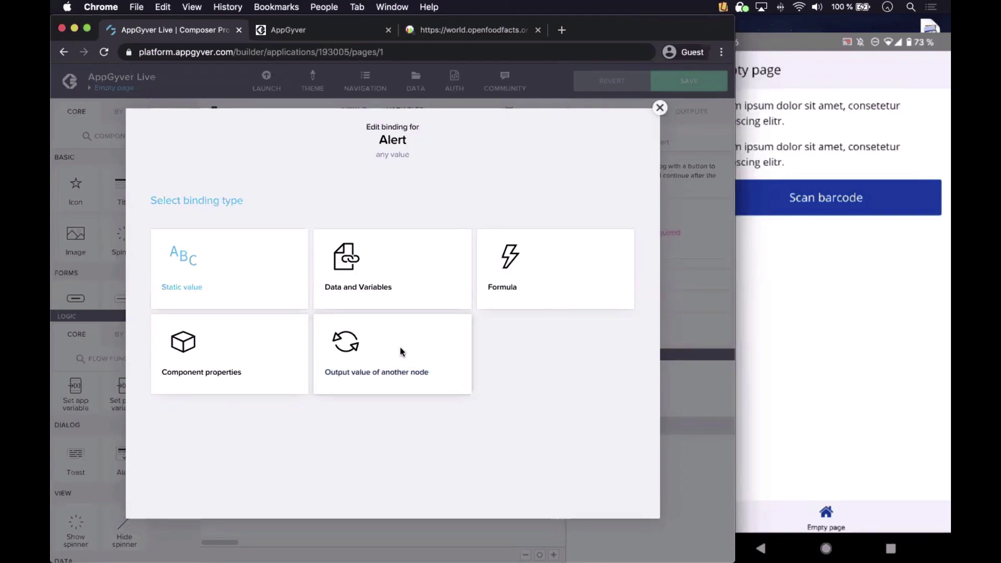
{"action": "left_click", "coordinate": [398, 359]}
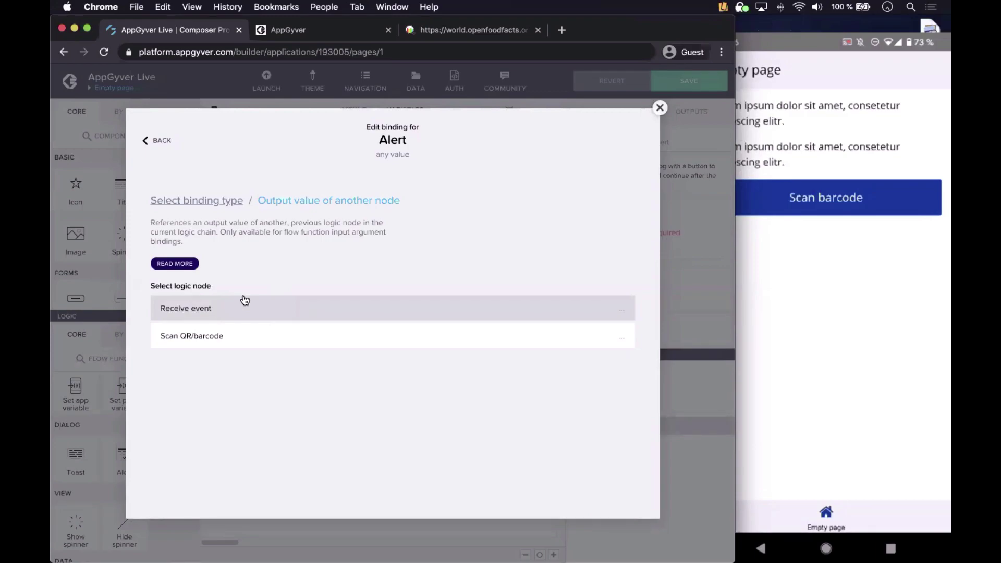
{"action": "left_click", "coordinate": [237, 335]}
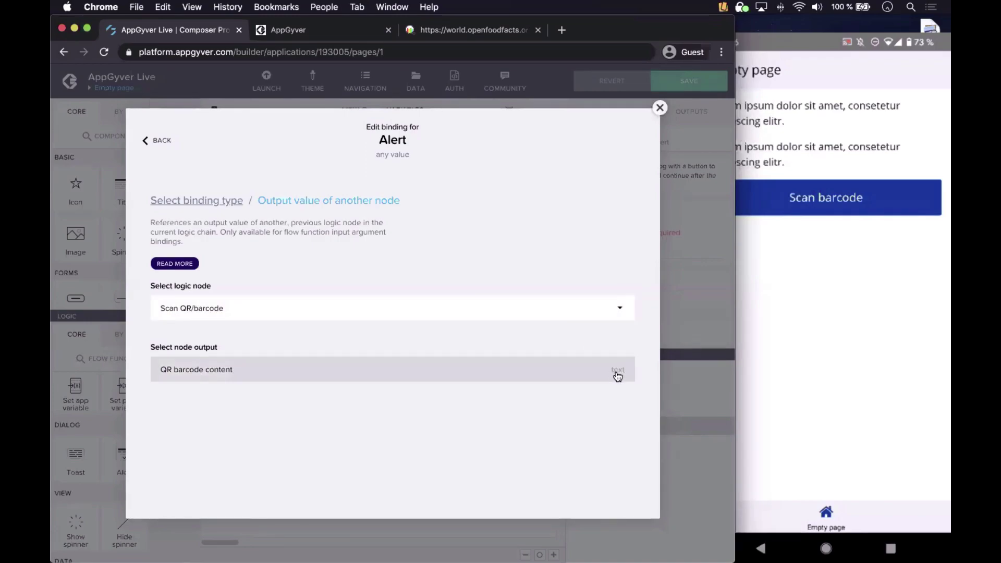
{"action": "left_click", "coordinate": [315, 368]}
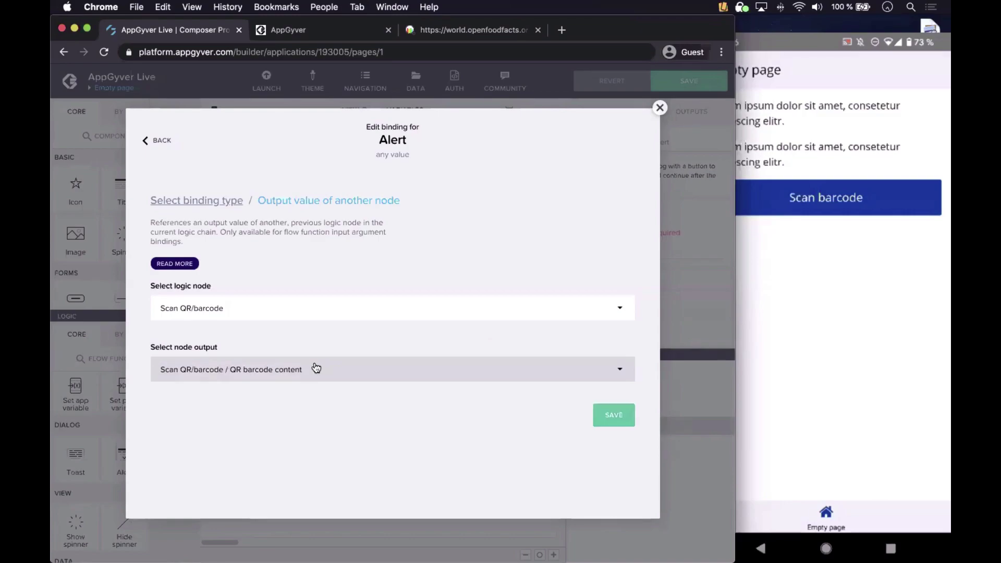
{"action": "left_click", "coordinate": [611, 413]}
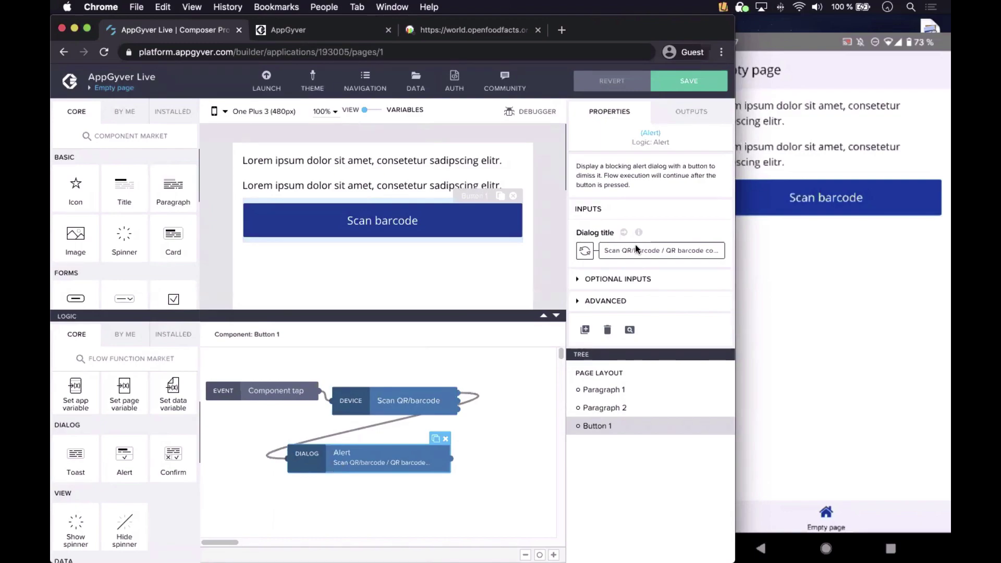
{"action": "mouse_move", "coordinate": [635, 246]}
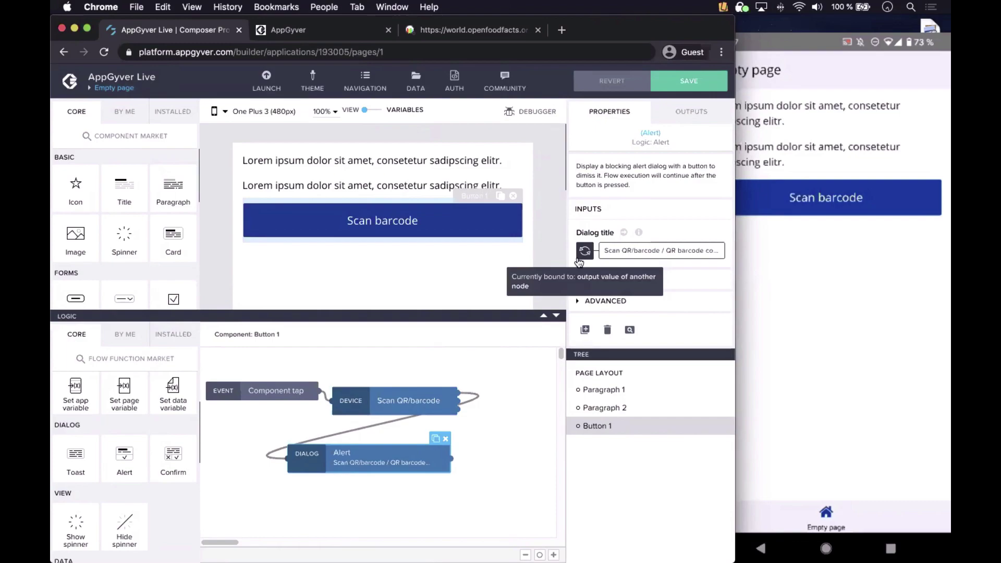
{"action": "left_click", "coordinate": [689, 82]}
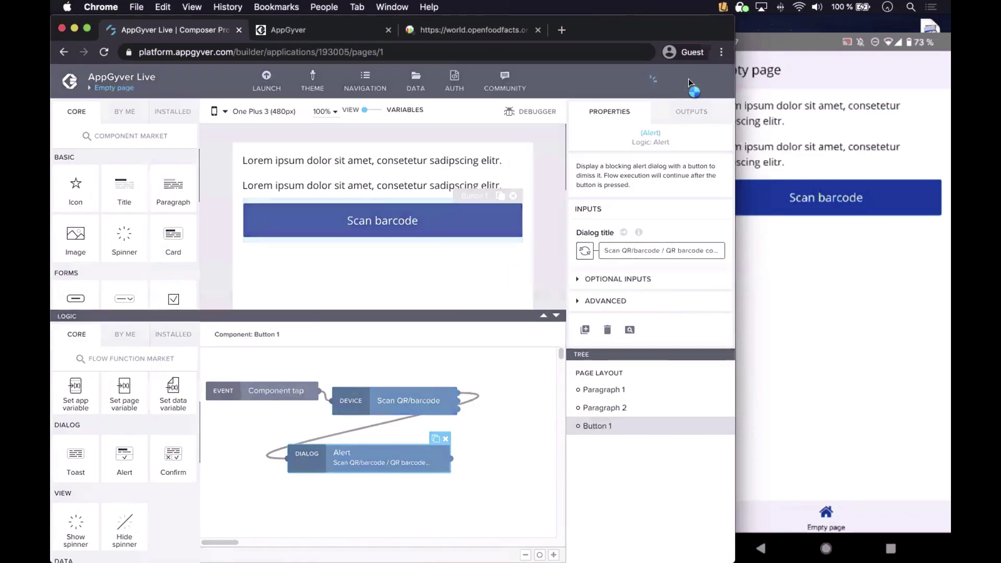